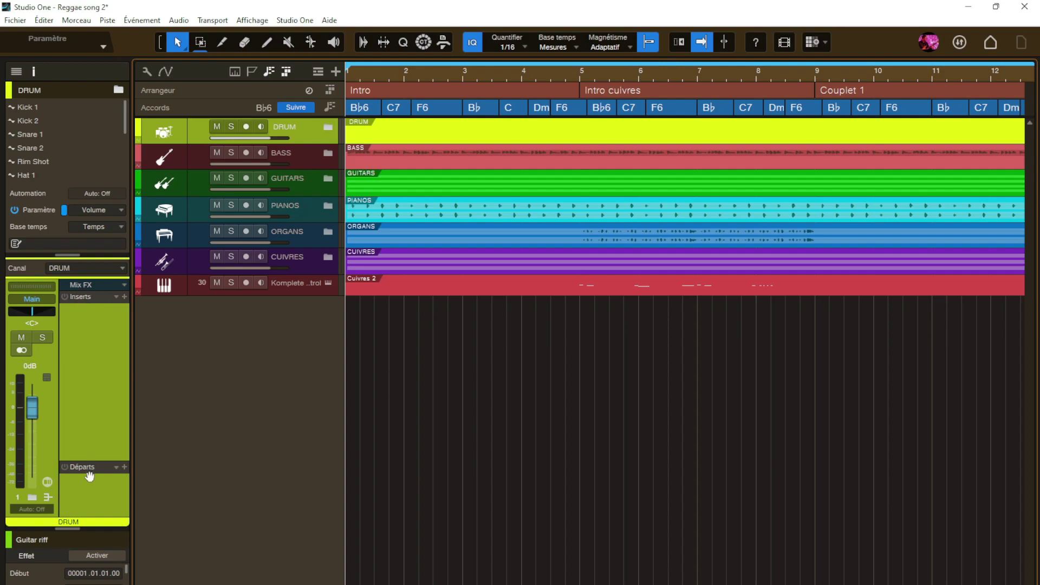
- Enlarge the lower area of the inspector, then open the interface customization editor and place it over the arrangement
{"action": "left_click_drag", "start_coordinate": [67, 530], "coordinate": [63, 470]}
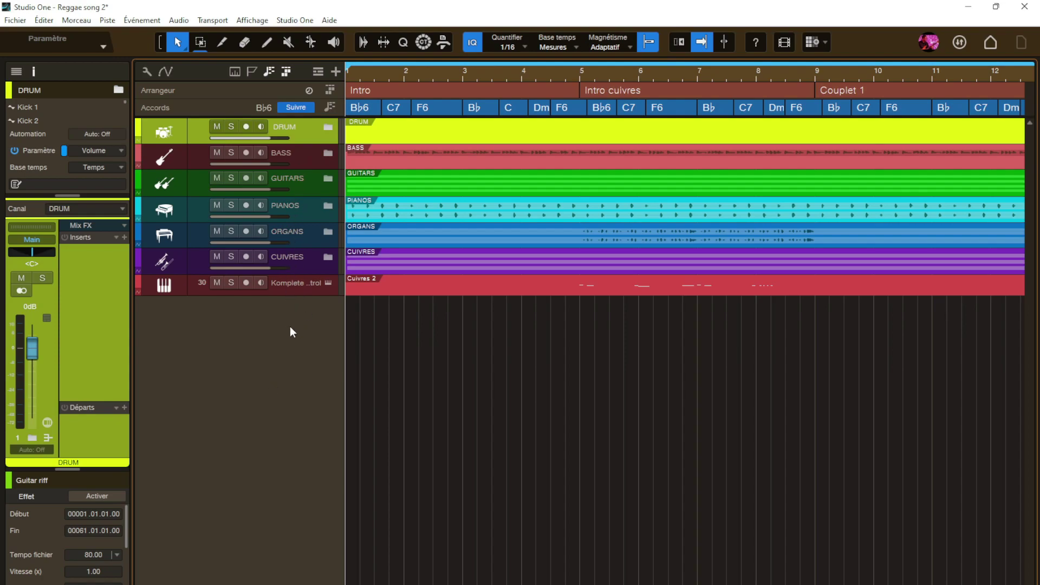
{"action": "left_click", "coordinate": [244, 22]}
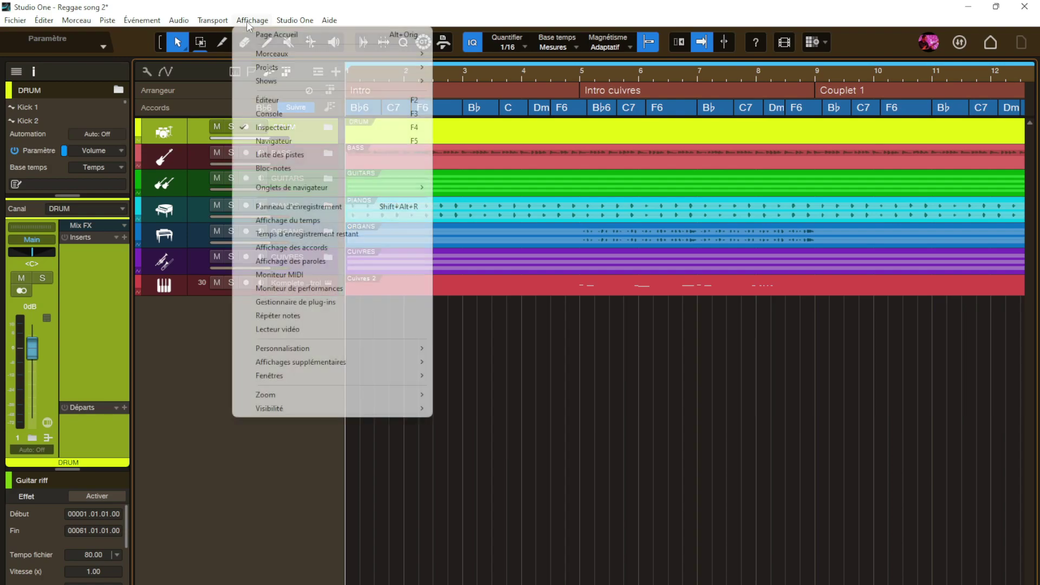
{"action": "mouse_move", "coordinate": [293, 350]}
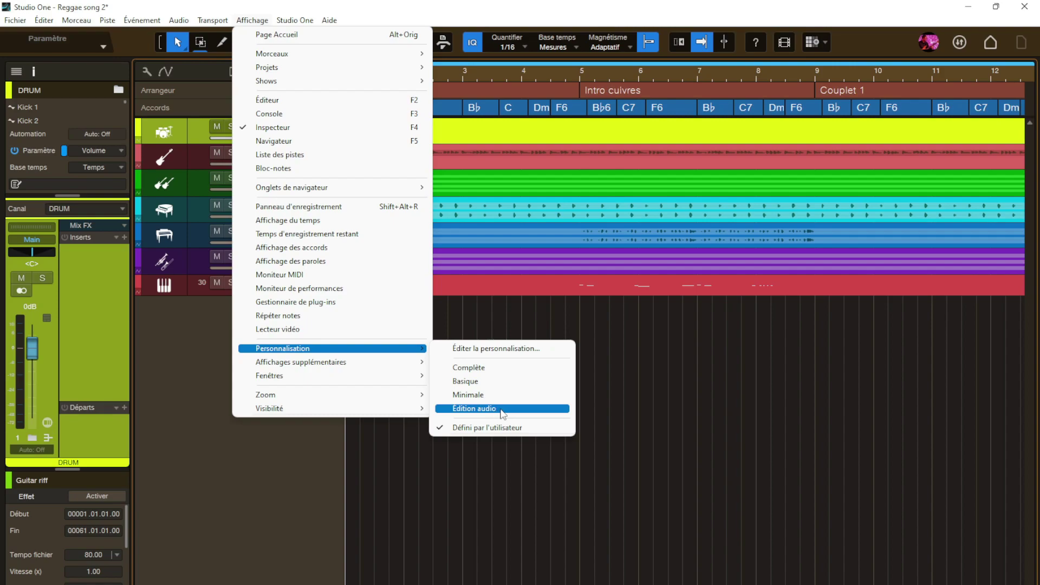
{"action": "left_click", "coordinate": [491, 349]}
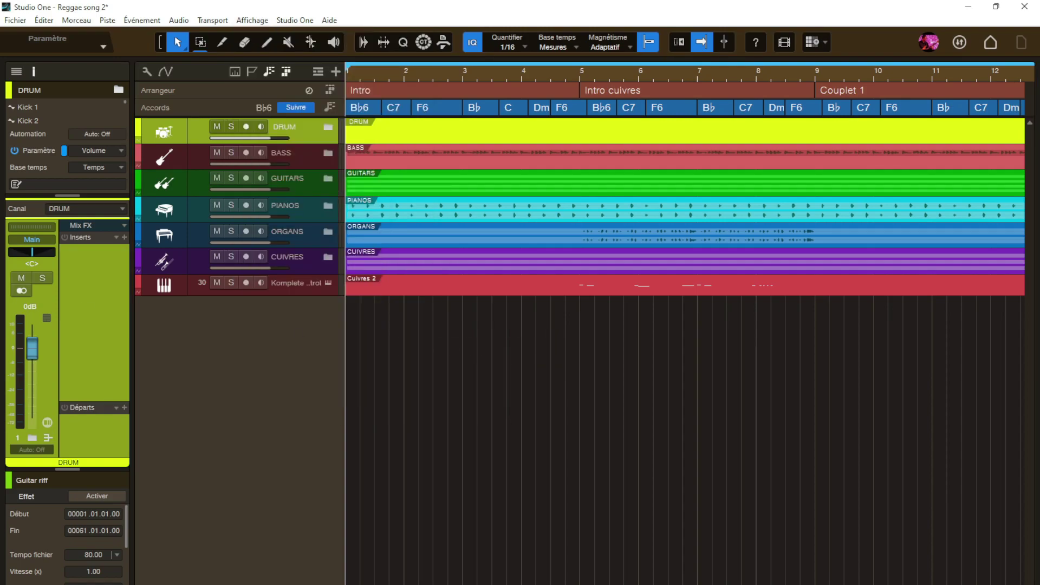
{"action": "left_click_drag", "start_coordinate": [174, 191], "coordinate": [482, 115]}
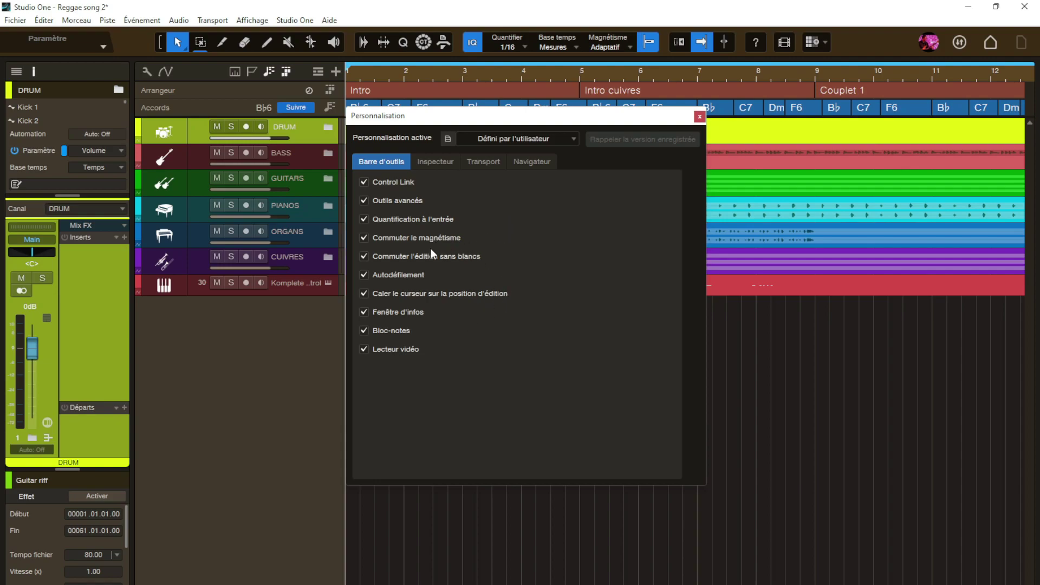
- Switch the toolbar options Outils avancés, Quantification à l'entrée and Commuter le magnétisme off and back on
{"action": "left_click", "coordinate": [363, 201]}
{"action": "left_click", "coordinate": [363, 201]}
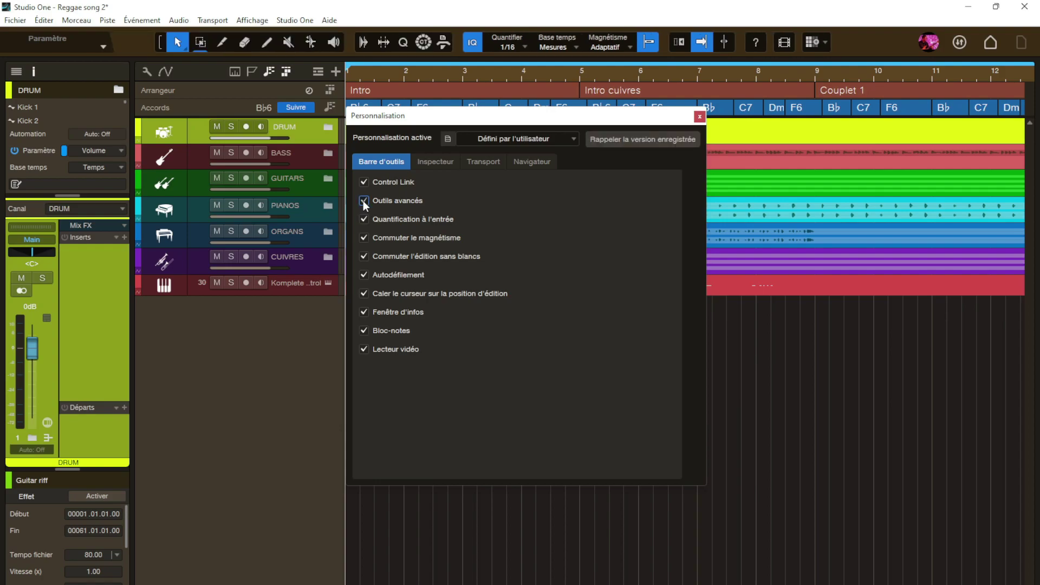
{"action": "left_click", "coordinate": [363, 201]}
{"action": "left_click", "coordinate": [363, 201]}
{"action": "left_click", "coordinate": [364, 221]}
{"action": "left_click", "coordinate": [364, 221]}
{"action": "left_click", "coordinate": [363, 238]}
{"action": "left_click", "coordinate": [363, 238]}
- Switch the Lecteur vidéo toolbar option off and on repeatedly, leaving it enabled
{"action": "left_click", "coordinate": [362, 350]}
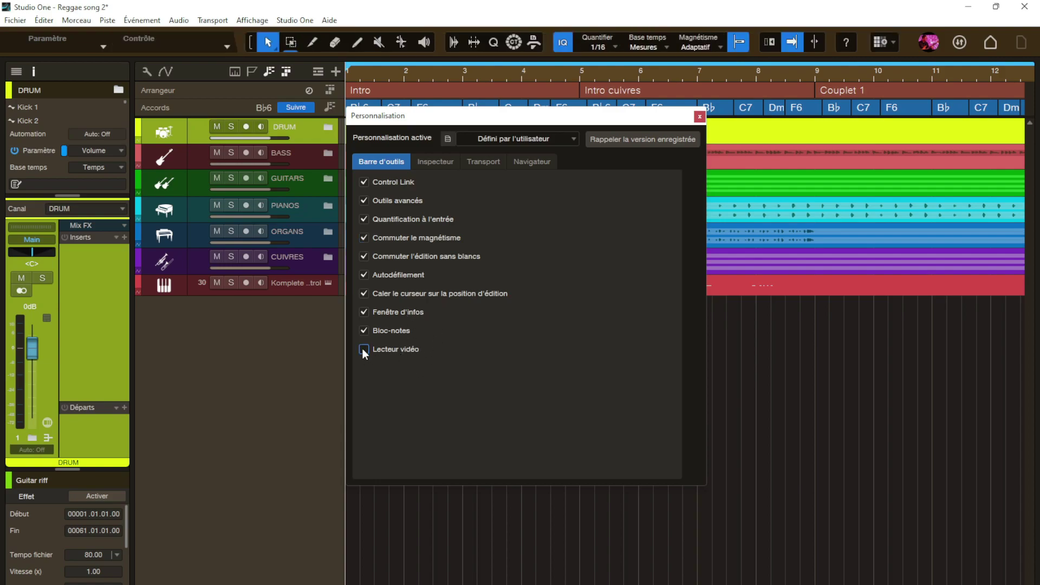
{"action": "left_click", "coordinate": [362, 349]}
{"action": "left_click", "coordinate": [362, 349]}
{"action": "left_click", "coordinate": [362, 349]}
{"action": "left_click", "coordinate": [363, 348]}
{"action": "left_click", "coordinate": [362, 348]}
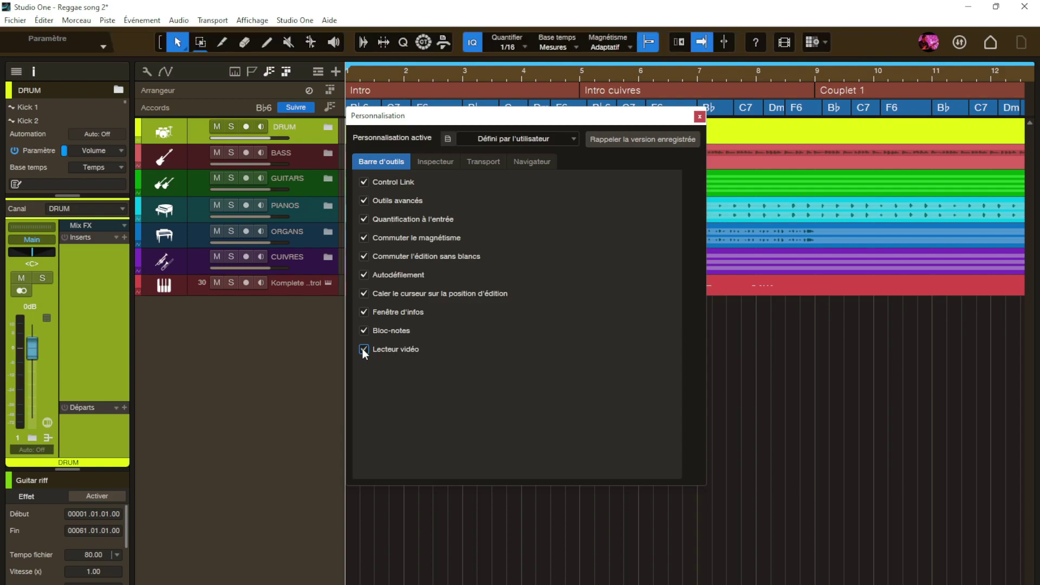
- Review the customization options available for Inspecteur, Transport and Navigateur, and return to the toolbar options
{"action": "left_click", "coordinate": [435, 166]}
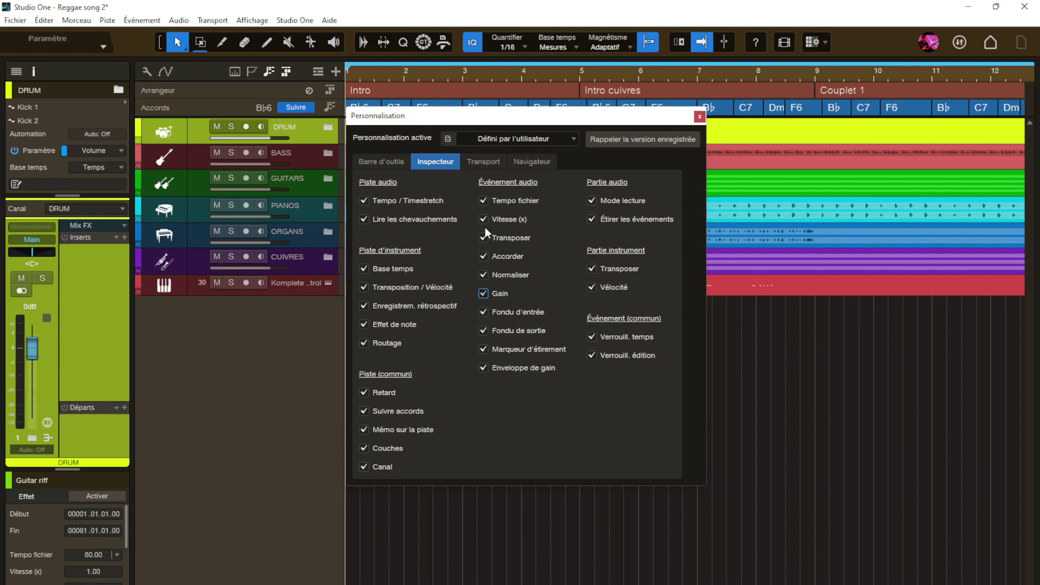
{"action": "left_click", "coordinate": [481, 162]}
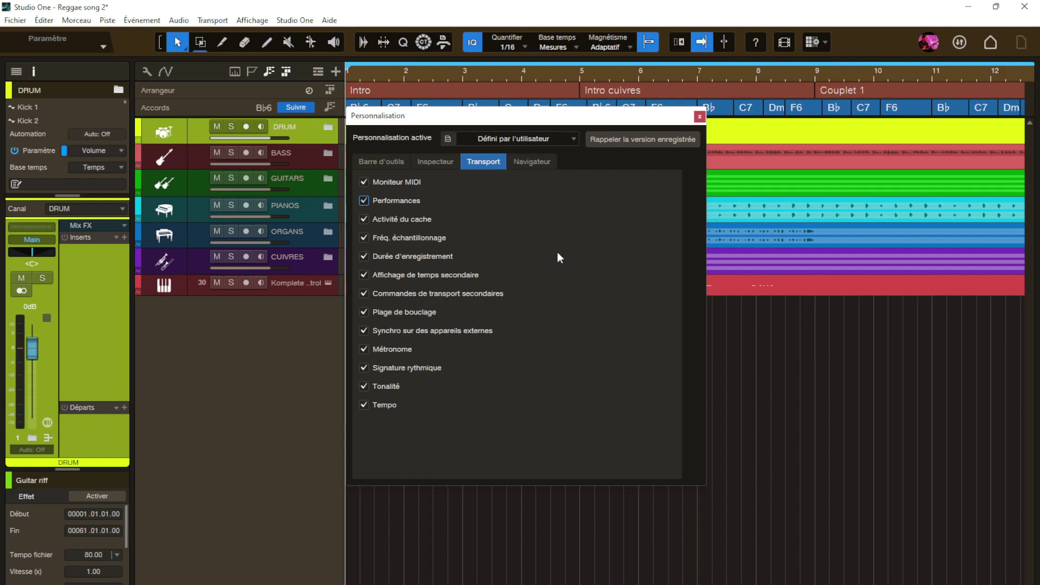
{"action": "left_click", "coordinate": [363, 330]}
{"action": "left_click", "coordinate": [530, 170]}
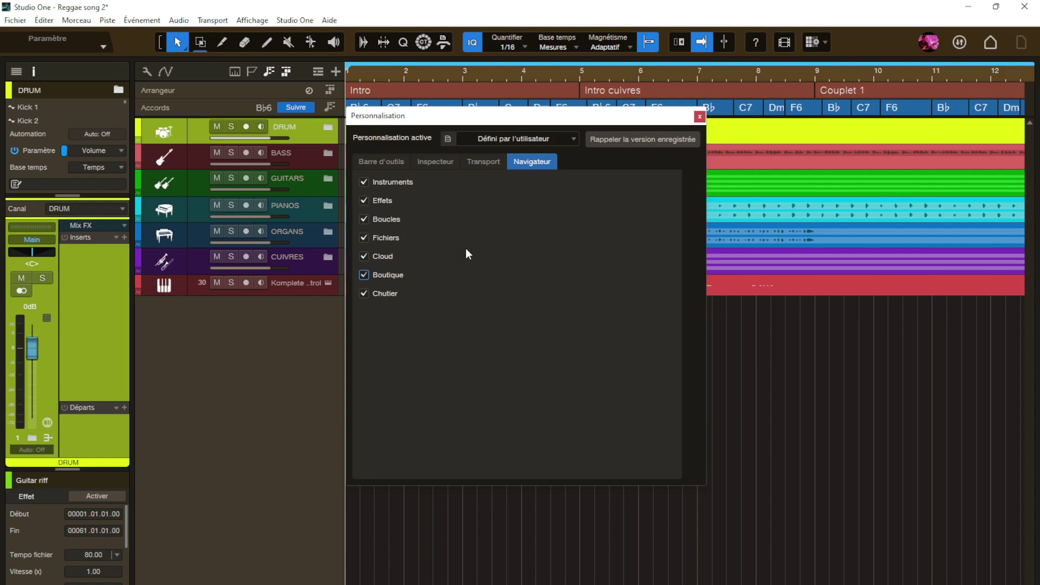
{"action": "left_click", "coordinate": [375, 164]}
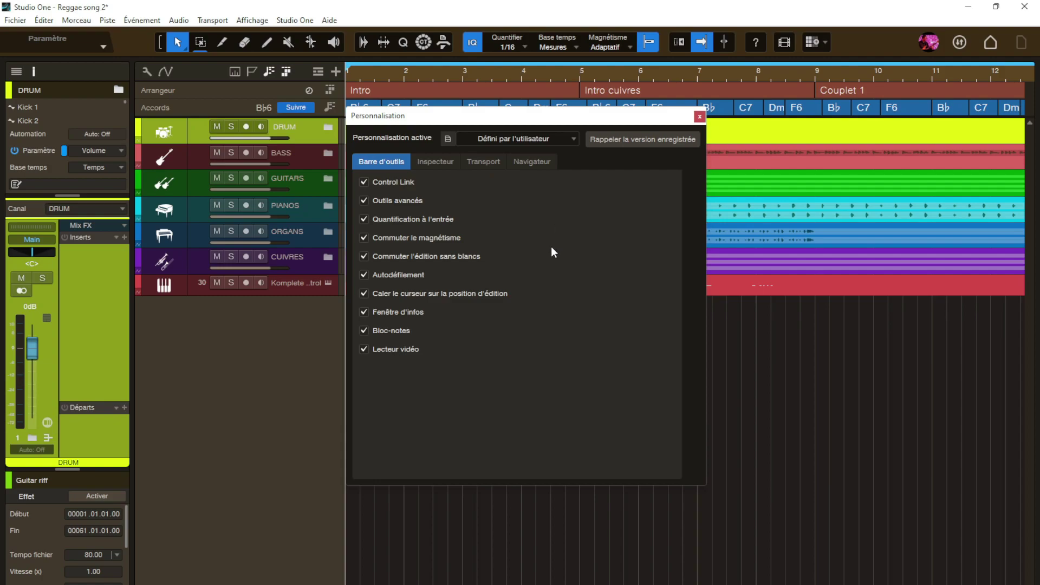
- Disable the Quantification à l'entrée toolbar option and look through the available customization presets
{"action": "left_click", "coordinate": [364, 219]}
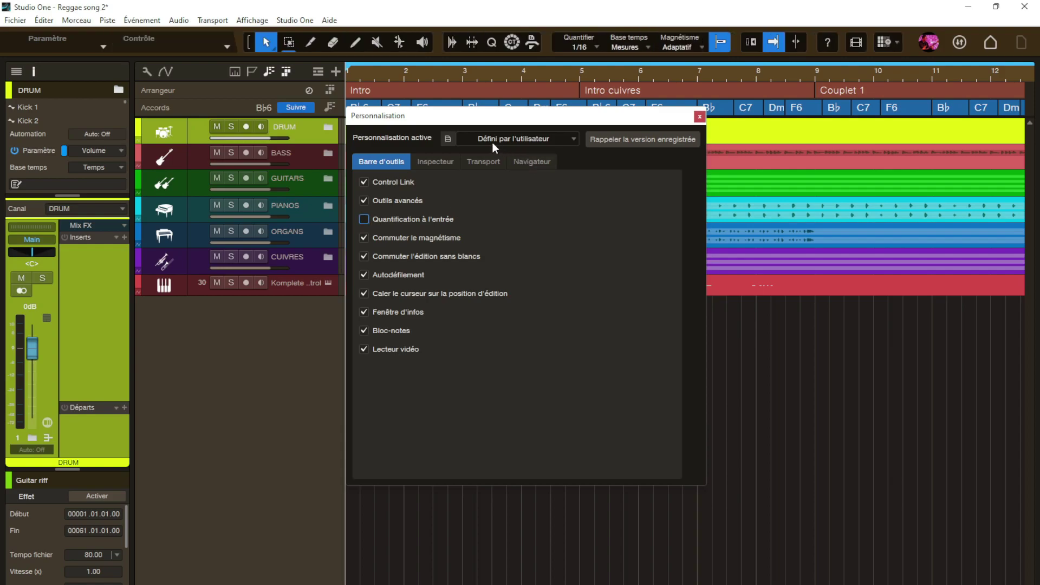
{"action": "left_click", "coordinate": [571, 139]}
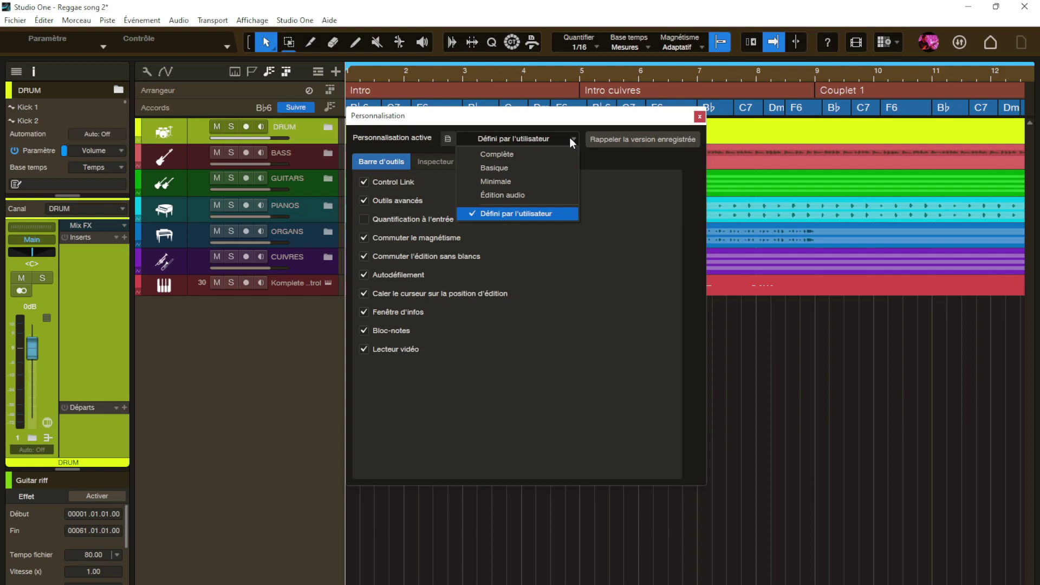
{"action": "left_click", "coordinate": [570, 139]}
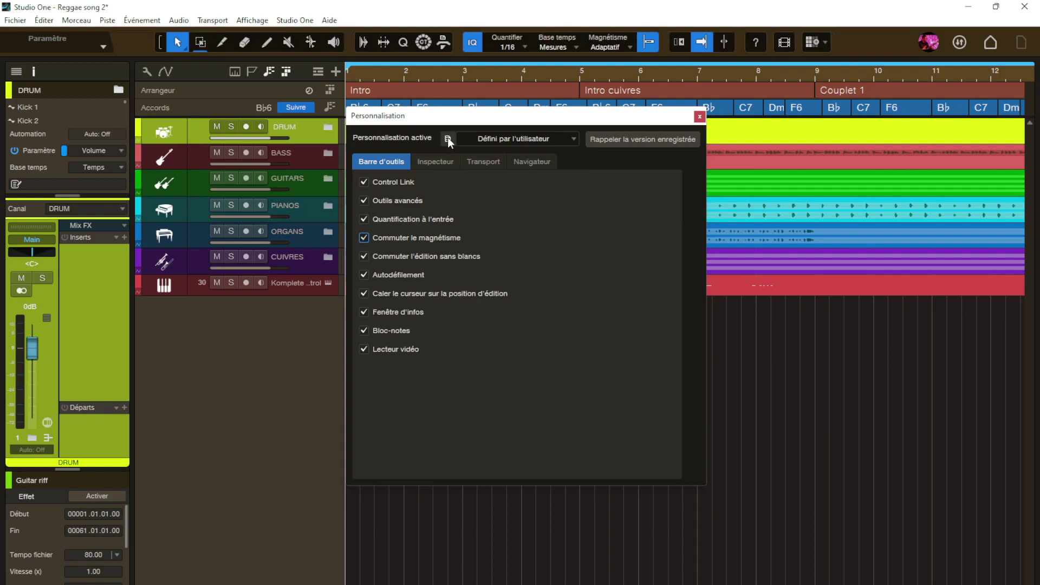
- Store the current customization as a new preset named "Défini par l'utilisateur 2"
{"action": "left_click", "coordinate": [447, 139]}
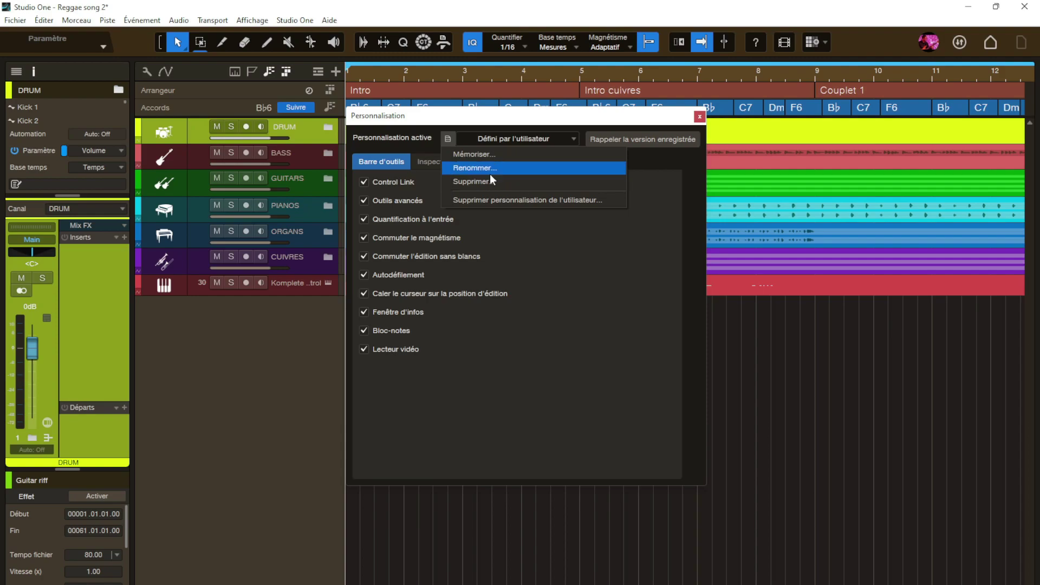
{"action": "left_click", "coordinate": [470, 154]}
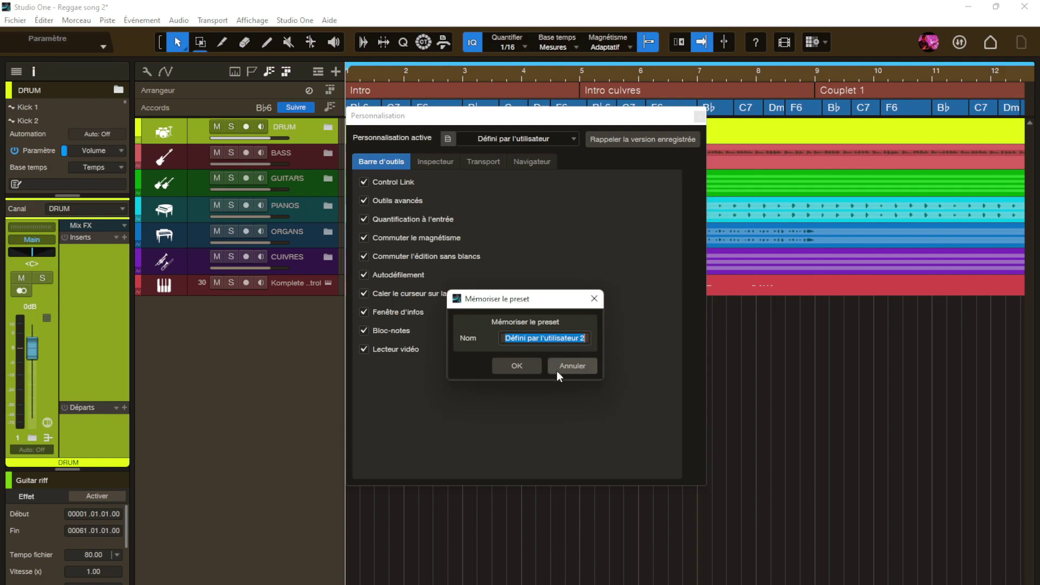
{"action": "left_click", "coordinate": [513, 367]}
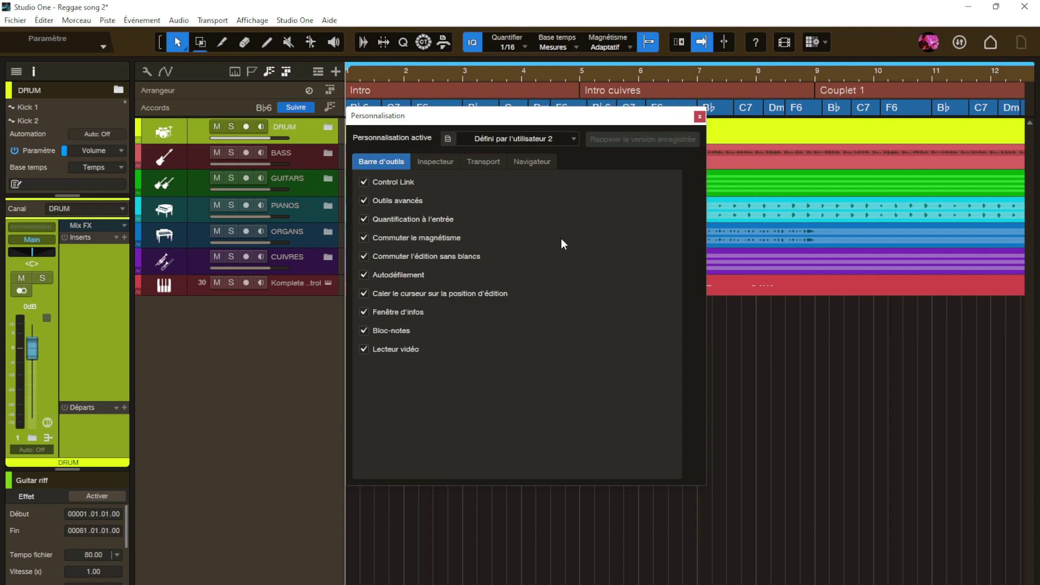
- Switch the active customization to "Défini par l'utilisateur" and back to "Défini par l'utilisateur 2"
{"action": "left_click", "coordinate": [573, 139]}
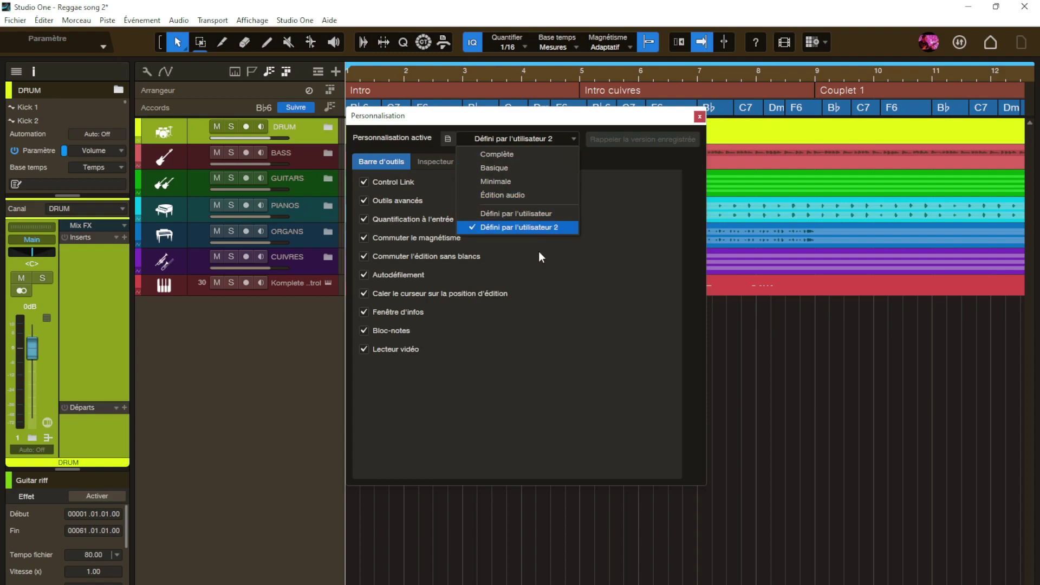
{"action": "left_click", "coordinate": [537, 228]}
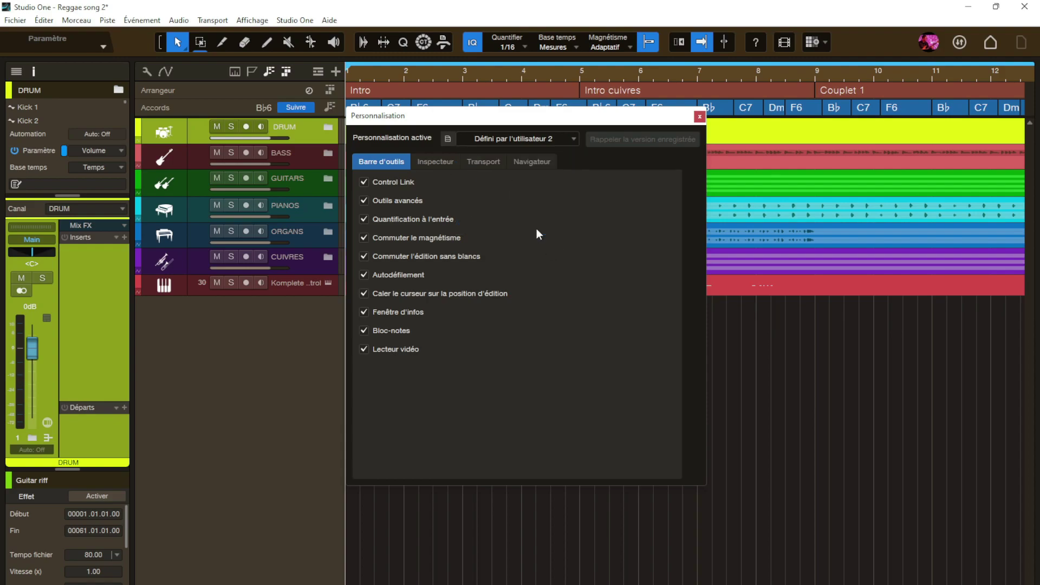
{"action": "left_click", "coordinate": [544, 142]}
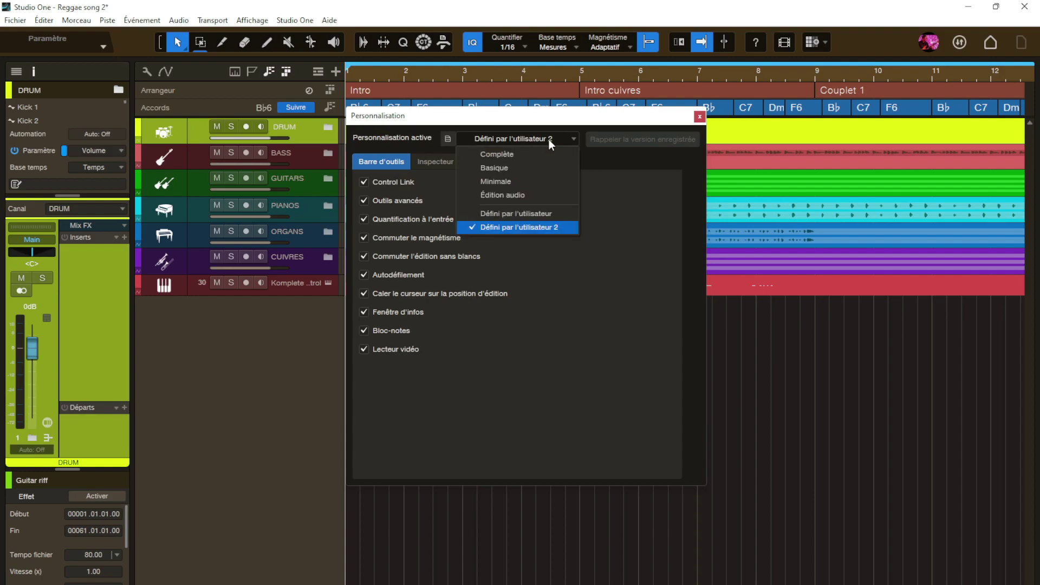
{"action": "left_click", "coordinate": [525, 214]}
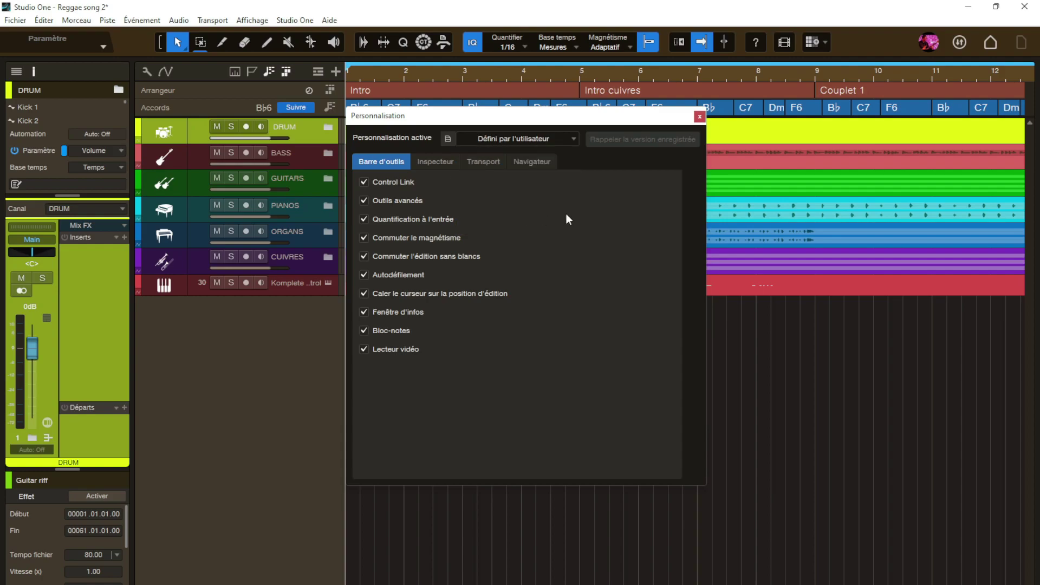
{"action": "left_click", "coordinate": [570, 139]}
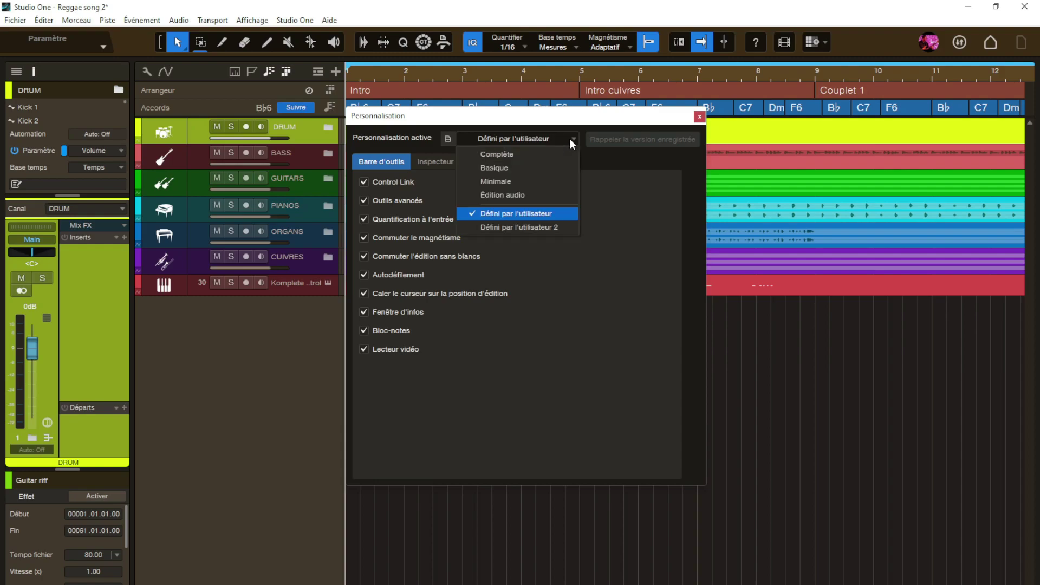
{"action": "left_click", "coordinate": [521, 227]}
- Delete the customization preset "Défini par l'utilisateur 2"
{"action": "left_click", "coordinate": [448, 138]}
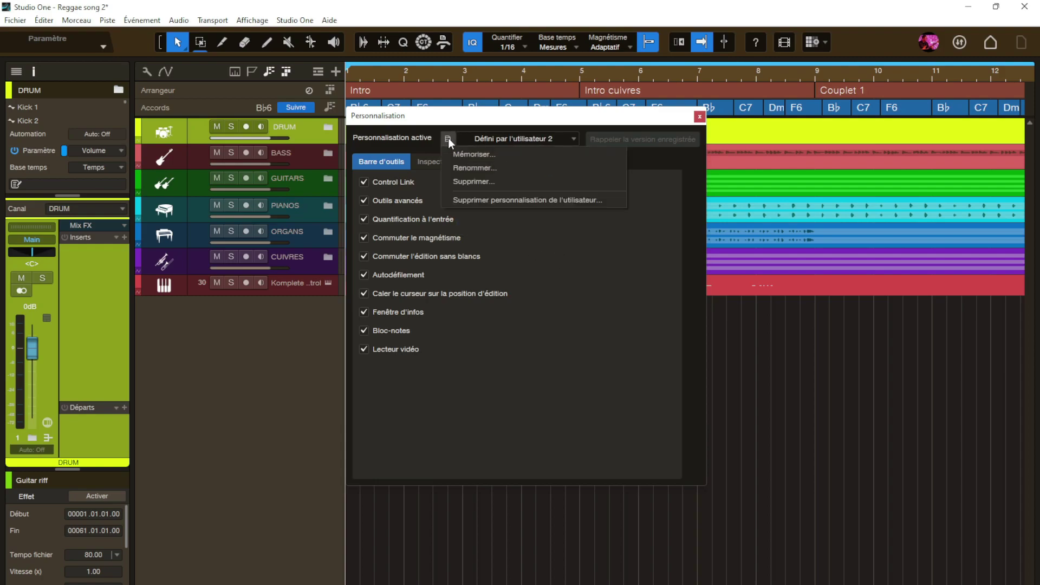
{"action": "left_click", "coordinate": [464, 181]}
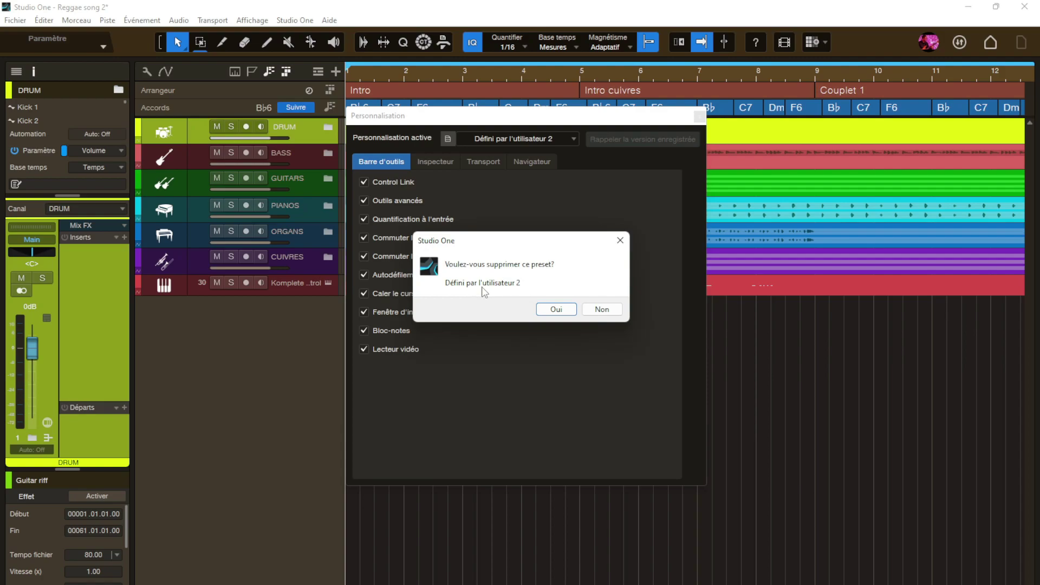
{"action": "left_click", "coordinate": [556, 309]}
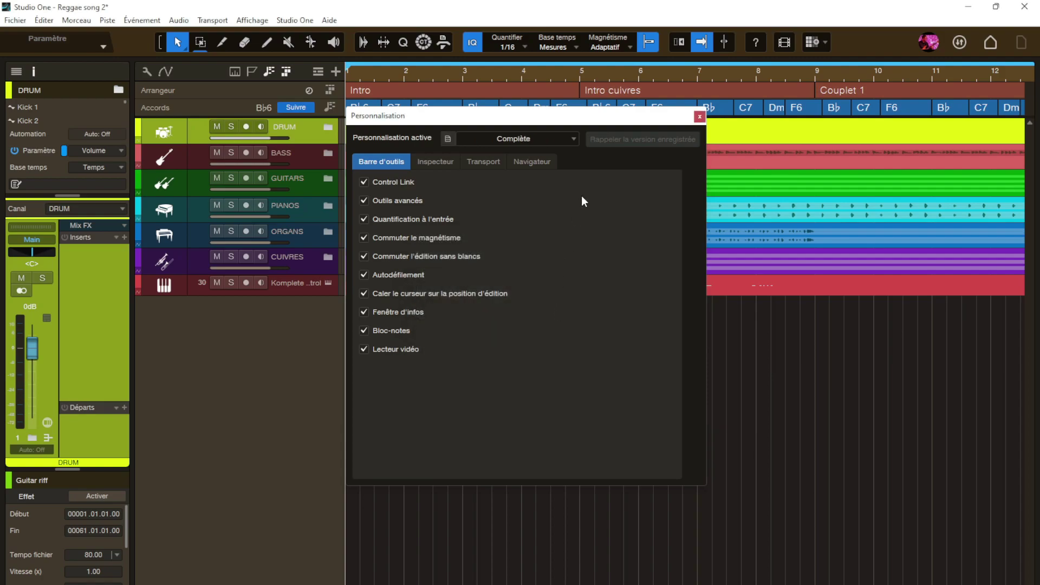
- Activate the "Défini par l'utilisateur" customization preset and close the customization editor
{"action": "left_click", "coordinate": [573, 139]}
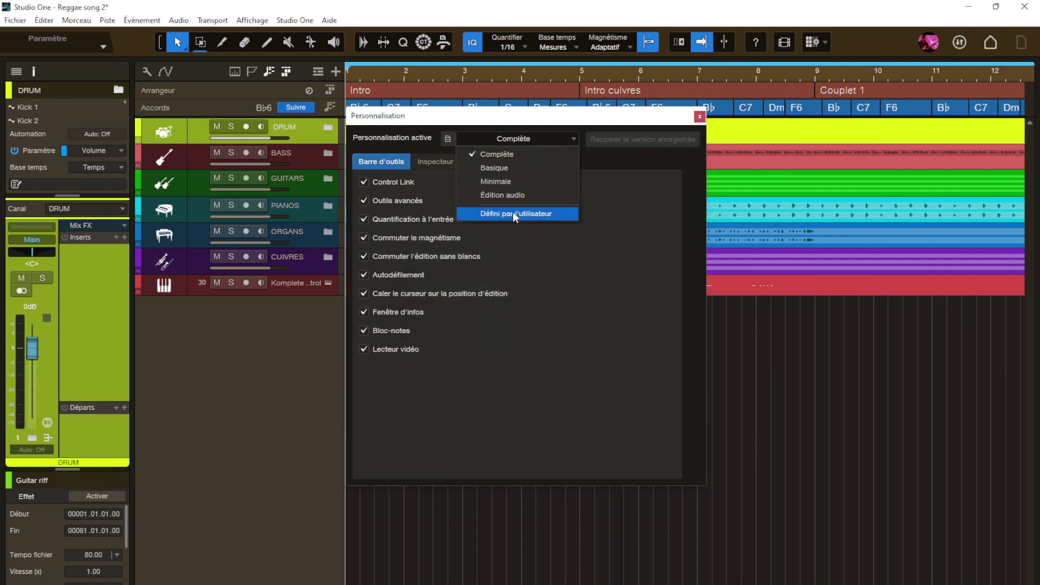
{"action": "left_click", "coordinate": [547, 213]}
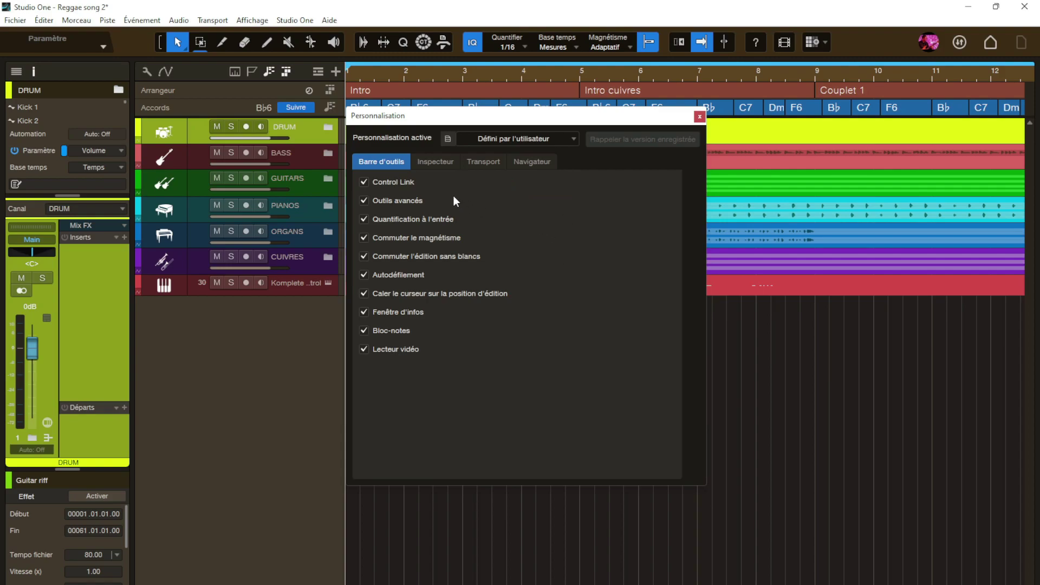
{"action": "left_click", "coordinate": [700, 117]}
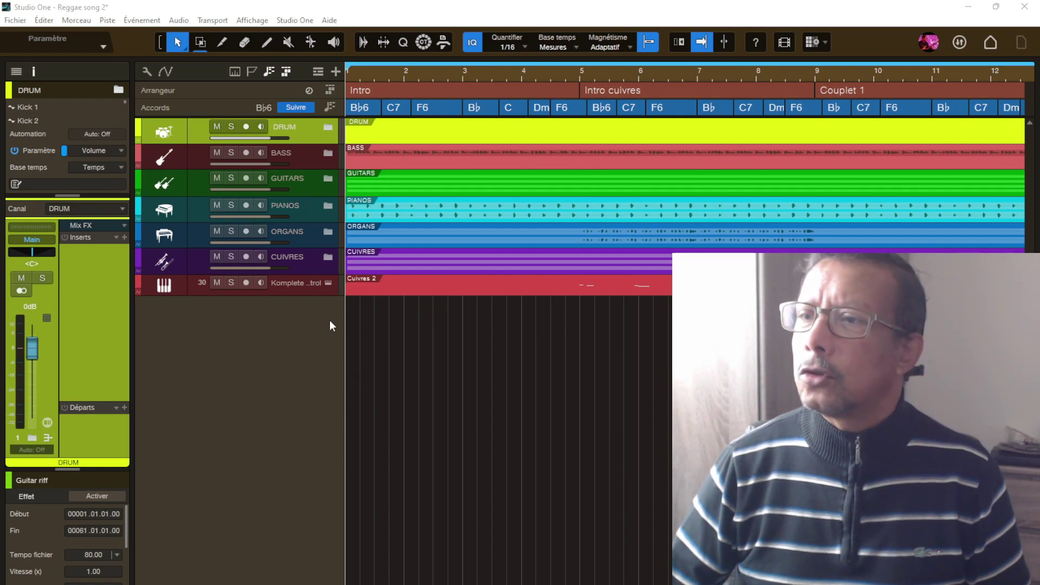
{"action": "left_click", "coordinate": [164, 132]}
{"action": "left_click", "coordinate": [164, 132]}
{"action": "left_click", "coordinate": [165, 133]}
{"action": "left_click", "coordinate": [165, 133]}
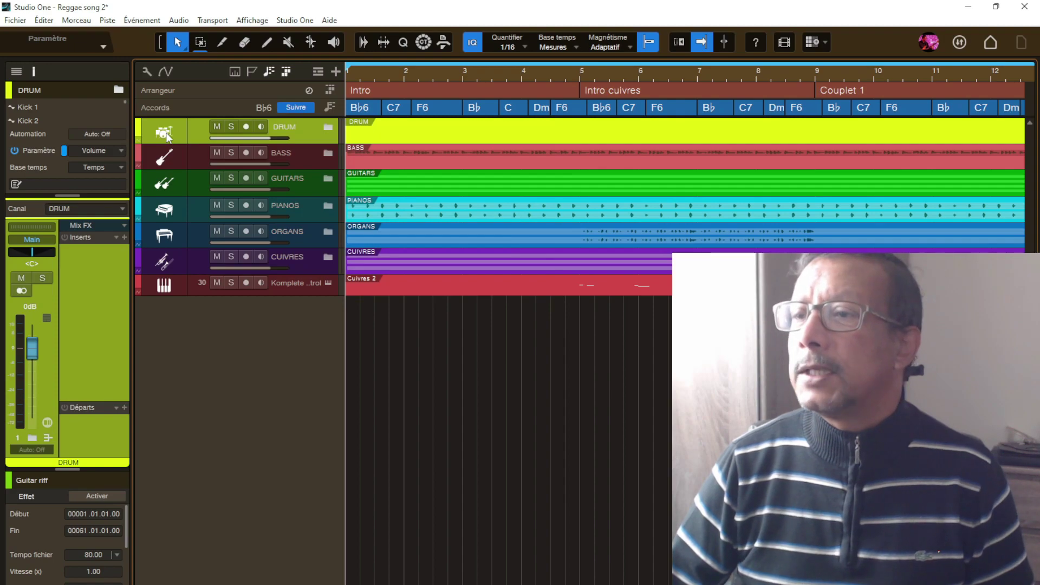
{"action": "left_click", "coordinate": [165, 133]}
{"action": "left_click", "coordinate": [165, 133]}
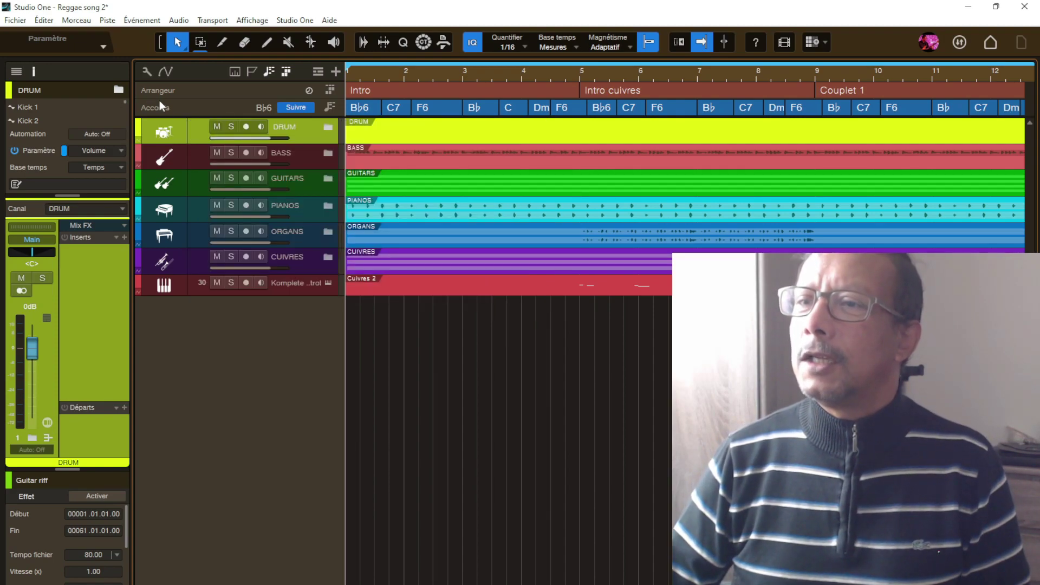
- Switch the display of track icons off and back on in the arrangement options, and close the options
{"action": "left_click", "coordinate": [148, 72]}
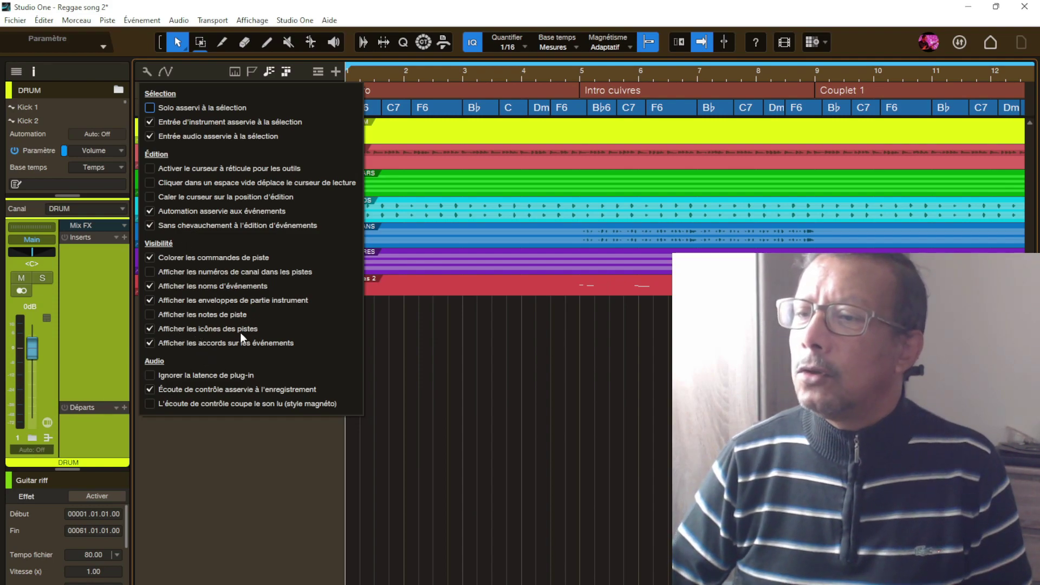
{"action": "left_click", "coordinate": [148, 329]}
{"action": "left_click", "coordinate": [149, 329]}
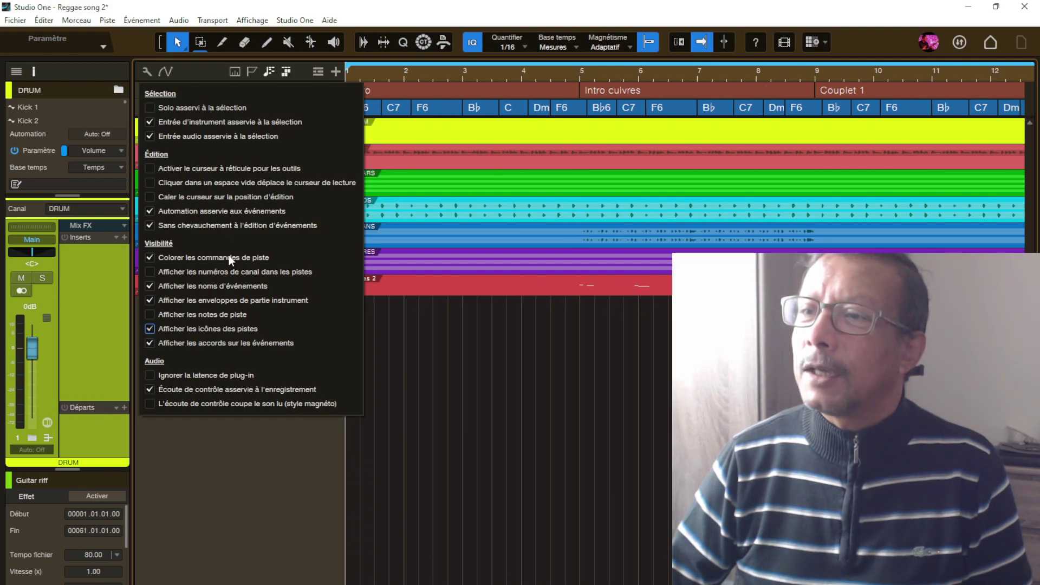
{"action": "left_click", "coordinate": [212, 461]}
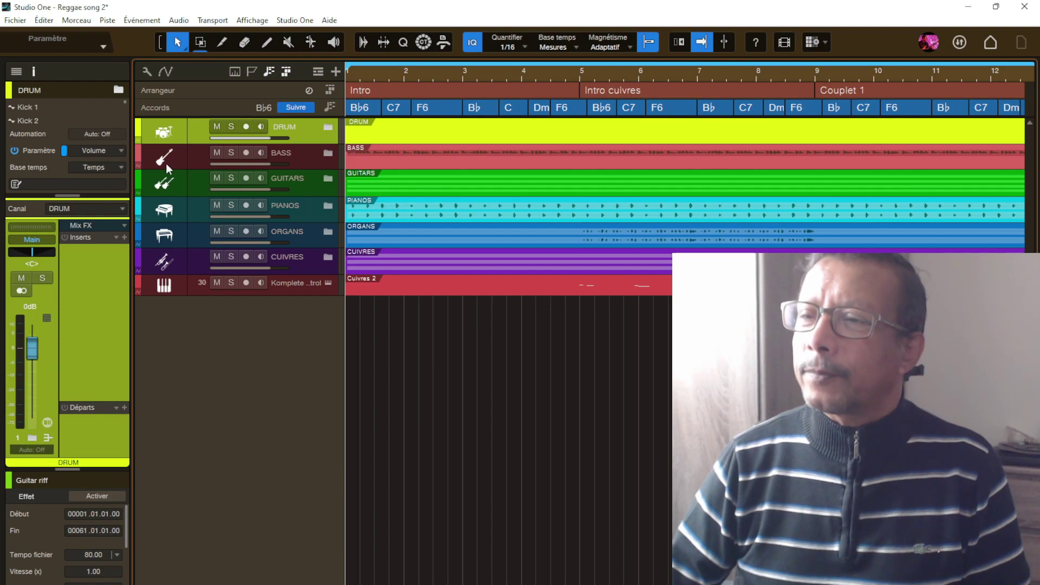